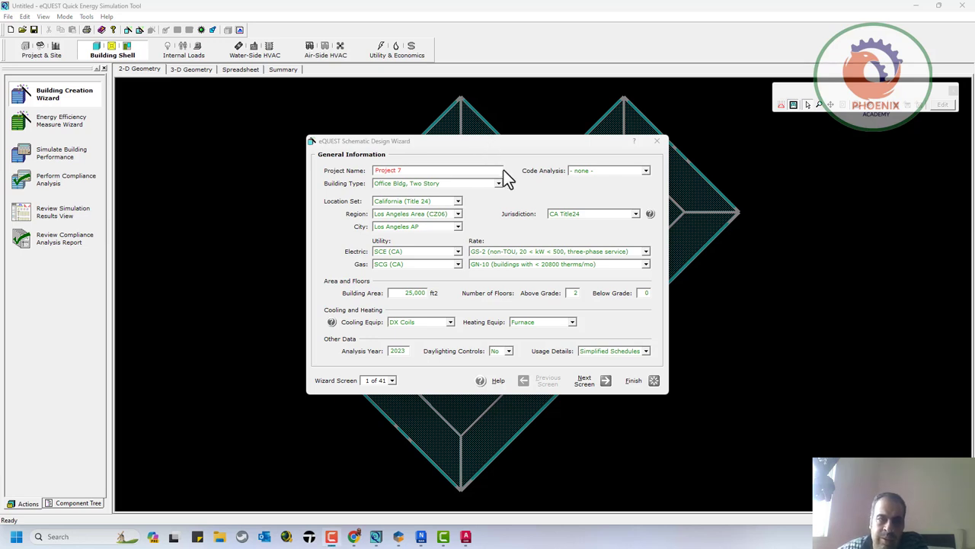
- Advance to the footprint screen, choose 'L' Shape, then switch the footprint shape to '- custom -'
left_click(584, 388)
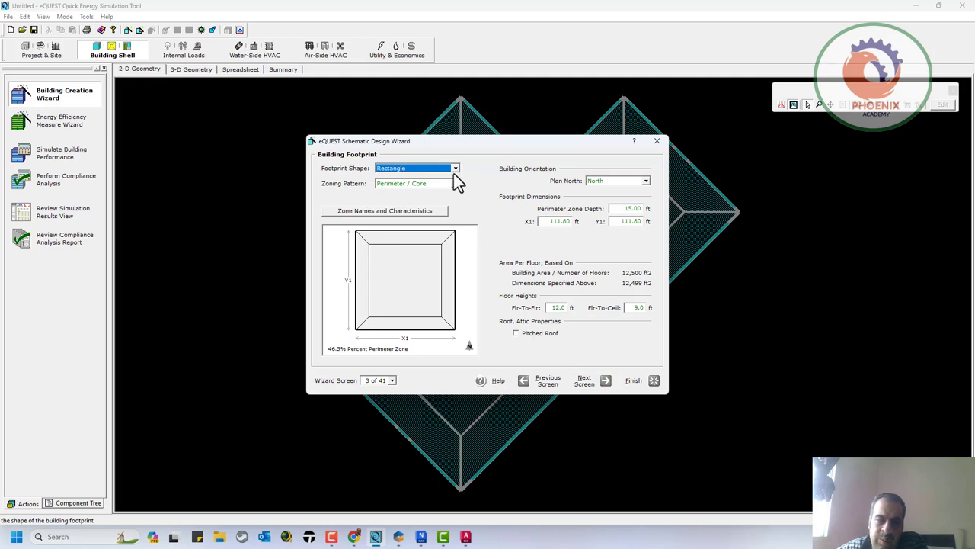
left_click(456, 172)
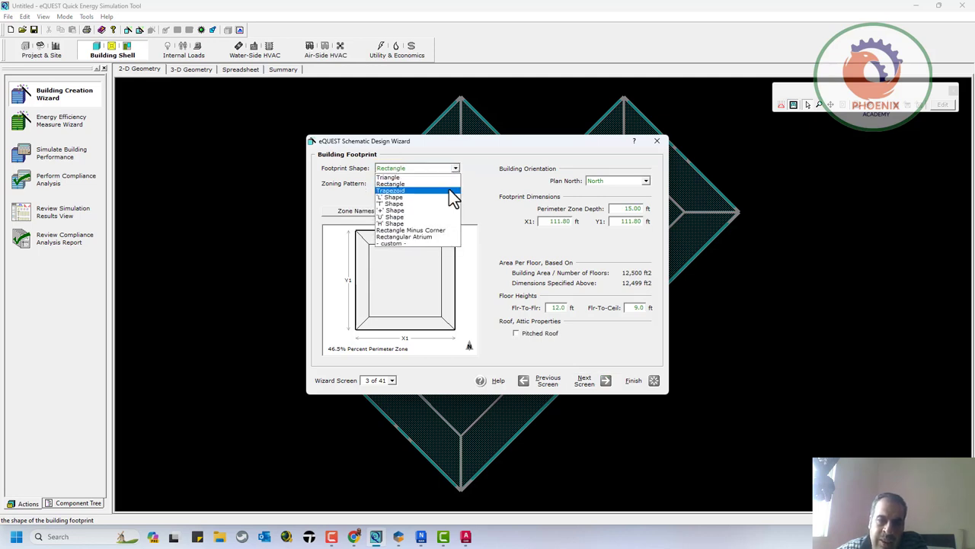
left_click(410, 196)
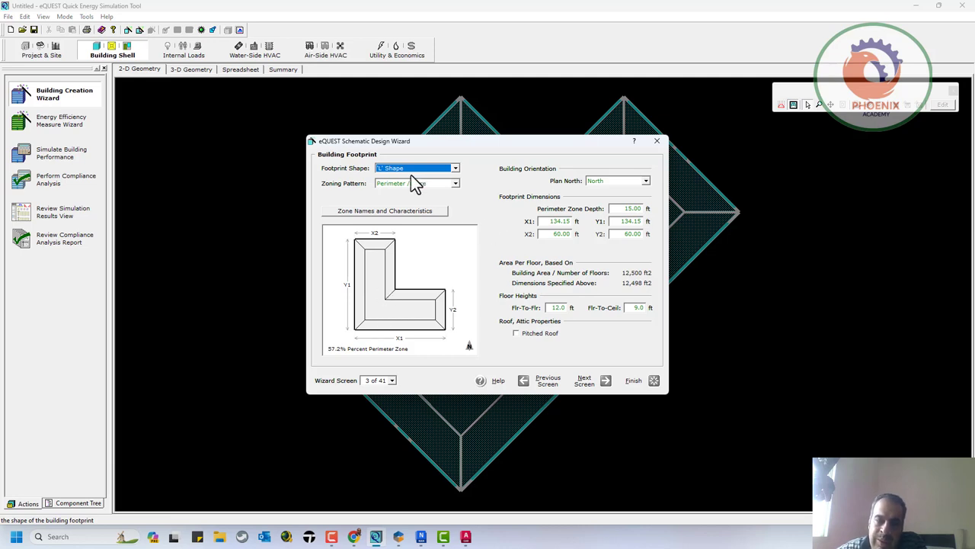
left_click(455, 169)
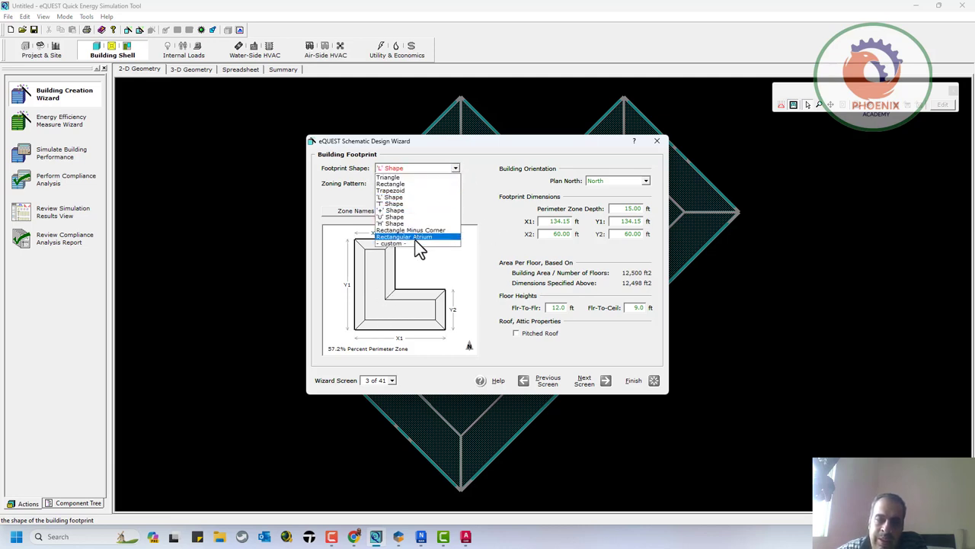
left_click(415, 243)
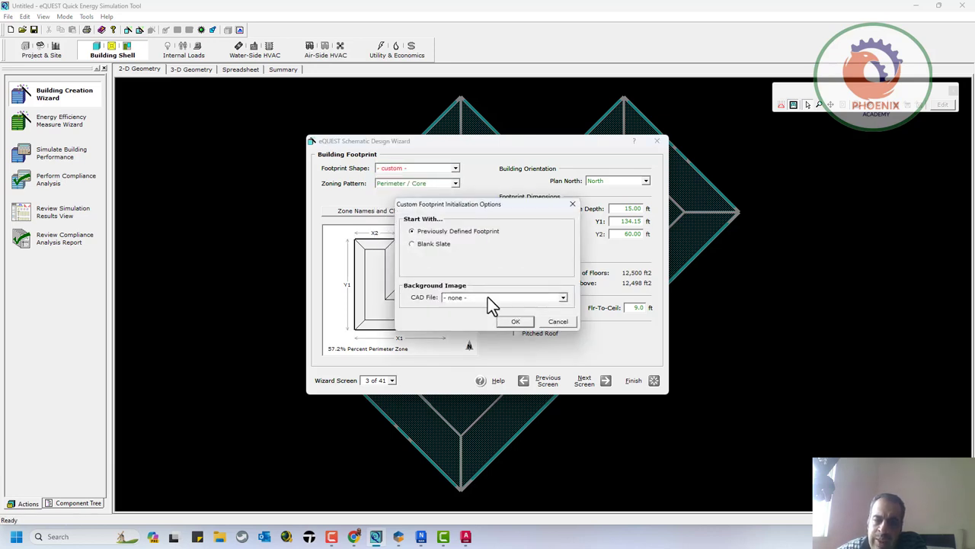
- Start the custom footprint from the previously defined L outline with '- import CAD file -' as background
left_click(488, 297)
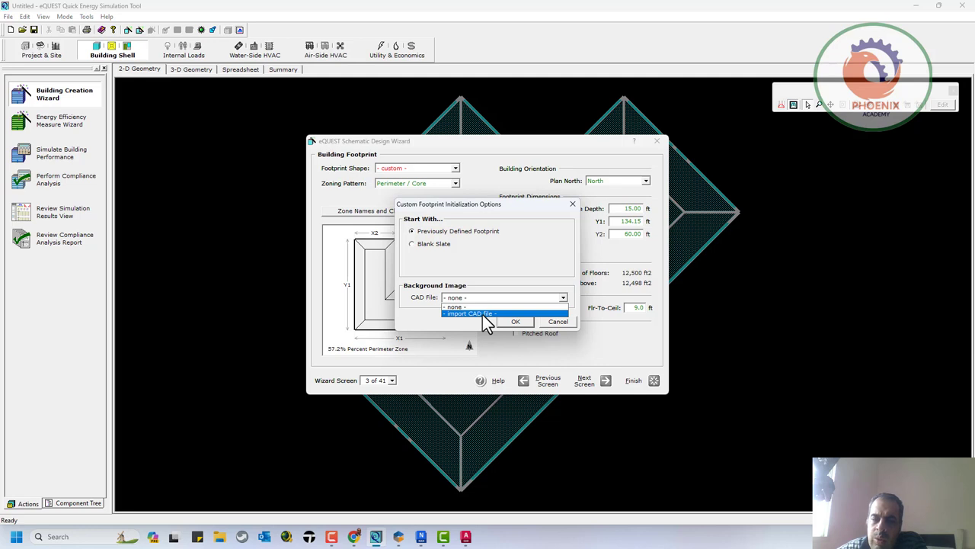
left_click(483, 314)
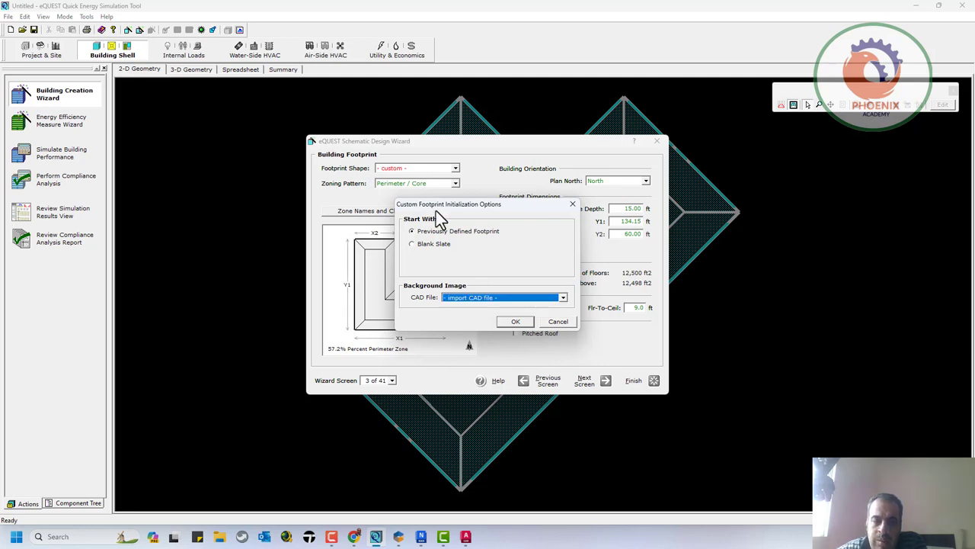
left_click(525, 322)
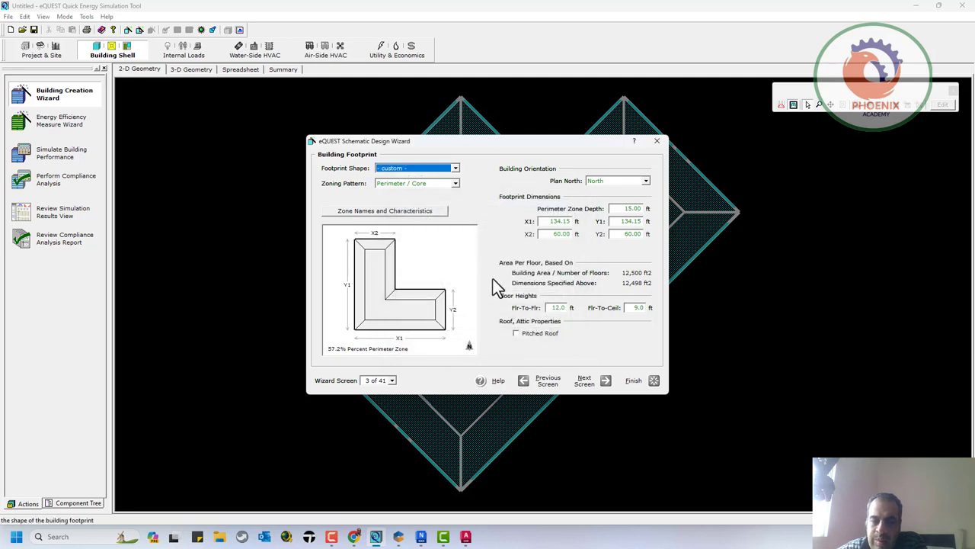
double_click(394, 318)
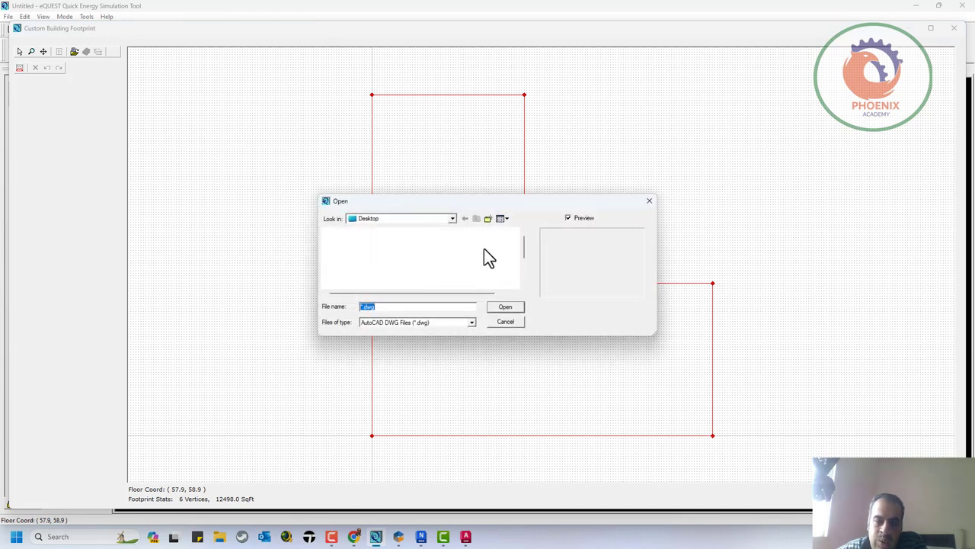
- Select Drawing1.dwg, then close the Open dialog without importing, leaving the six-vertex footprint table
left_click(425, 245)
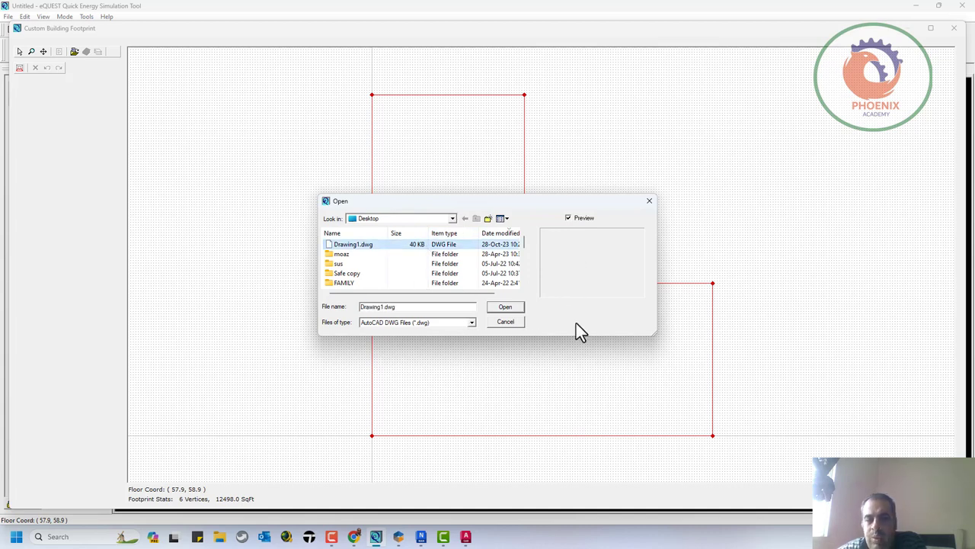
left_click(650, 202)
left_click(712, 282)
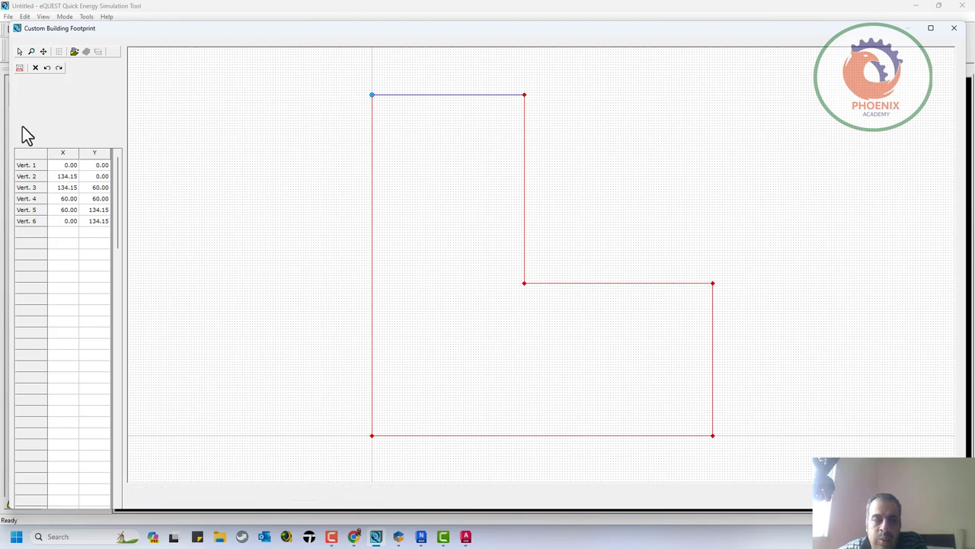
- Inspect the coordinates of vertices 4 and 6 in the footprint vertex table
left_click(64, 198)
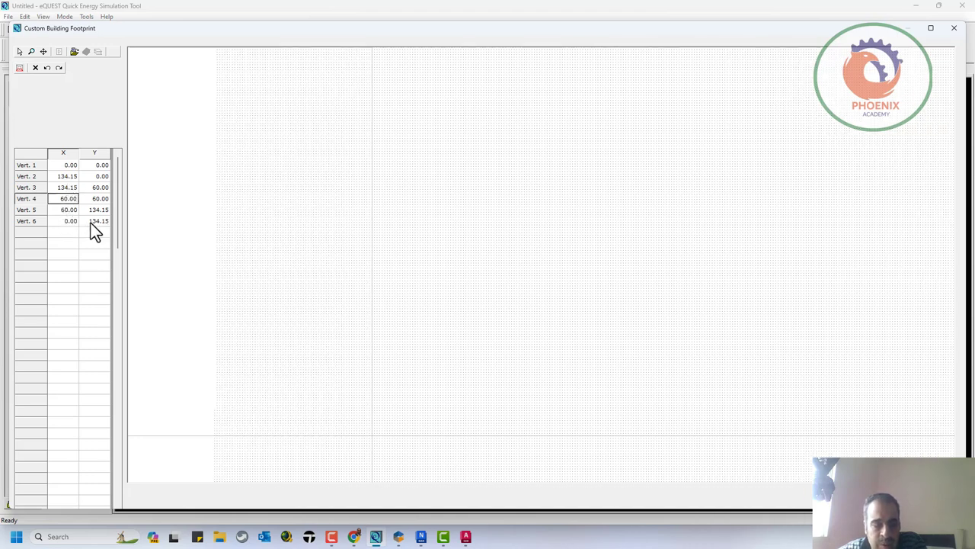
left_click(99, 220)
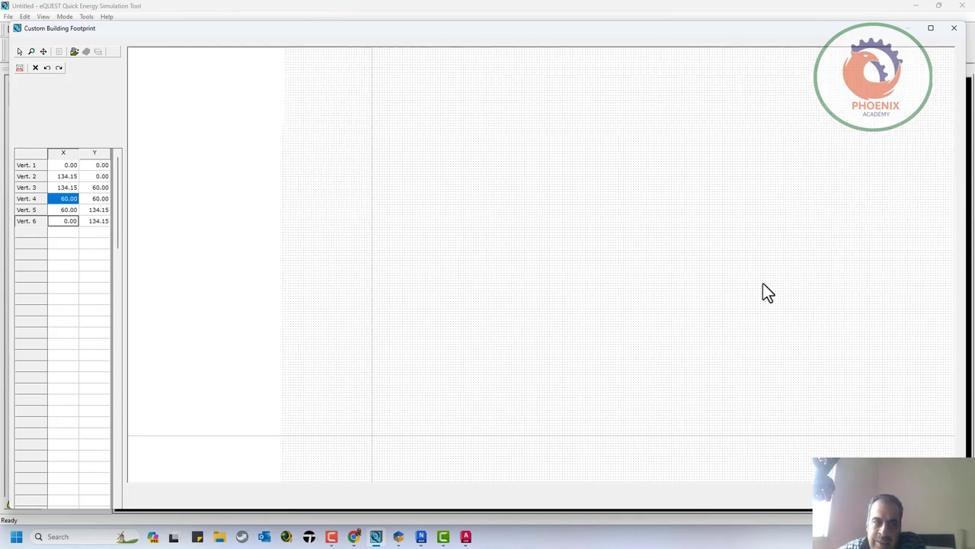
left_click(741, 290)
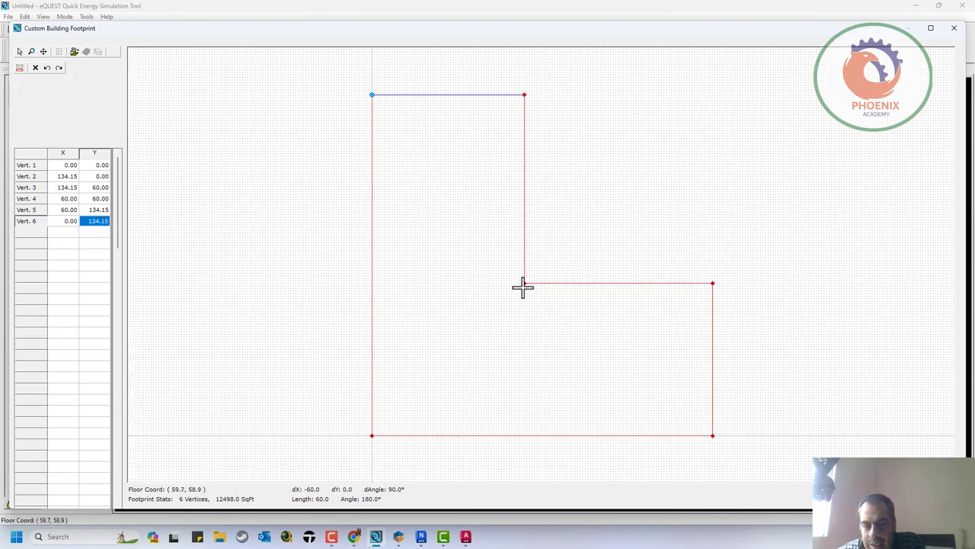
- Drag inner-corner vertex 4 to about 29, 103, enlarging the area to 14796.6 sq ft
left_click(523, 285)
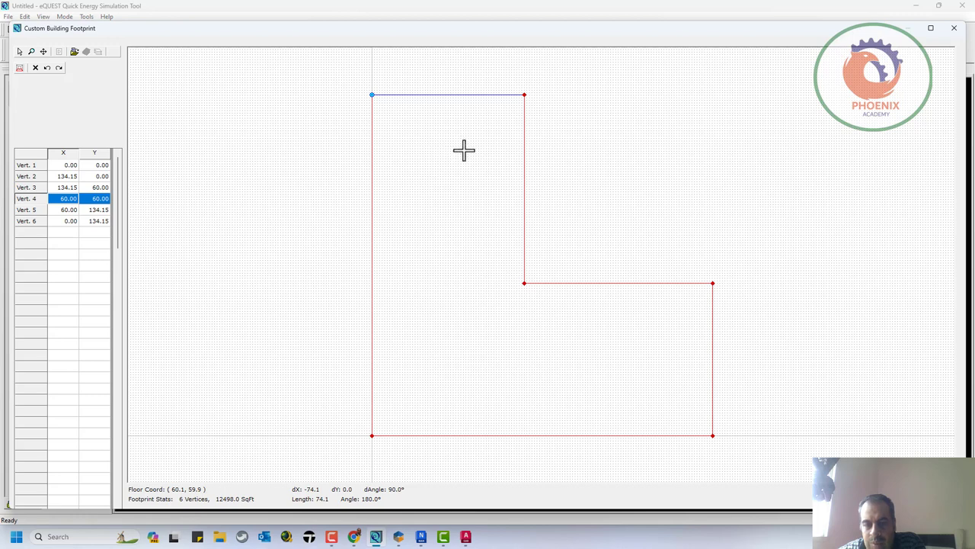
left_click_drag(582, 174, 571, 175)
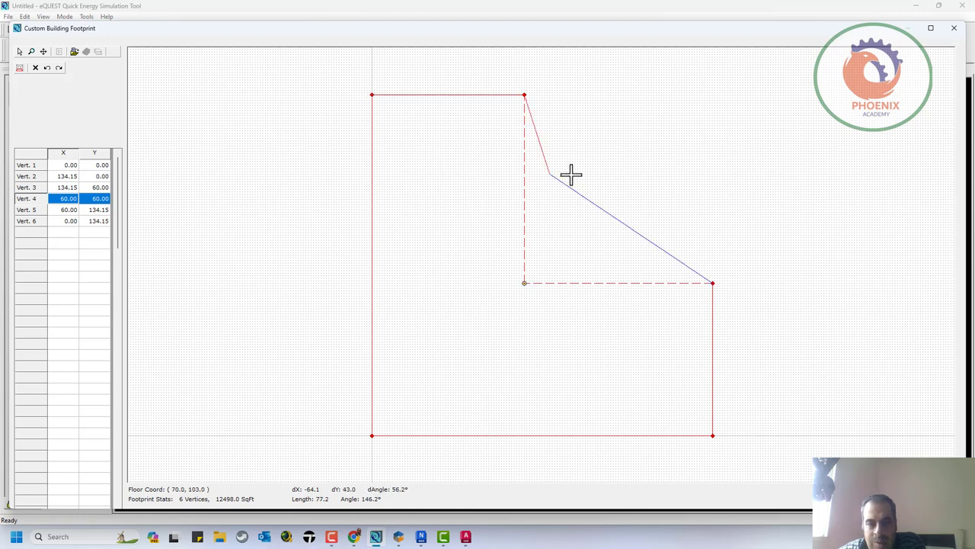
left_click(605, 337)
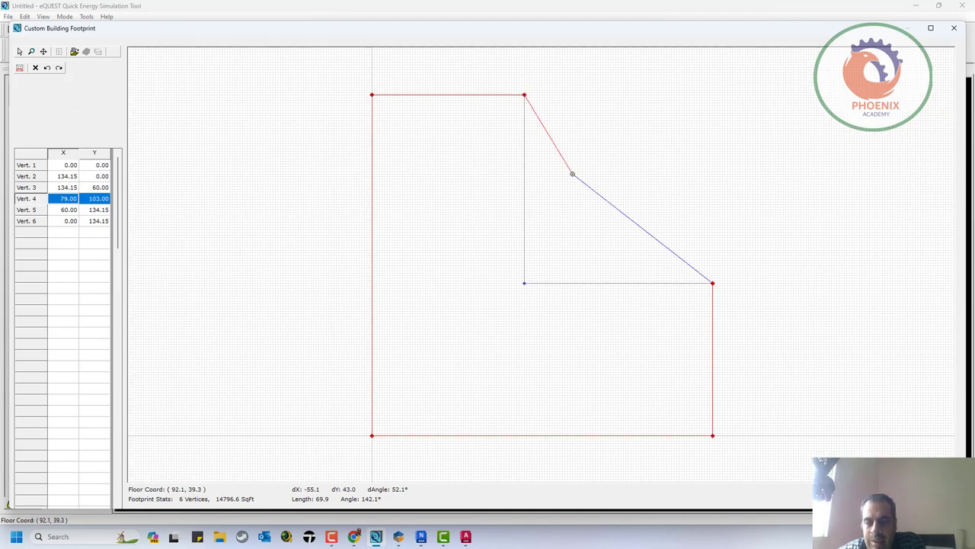
key("Escape")
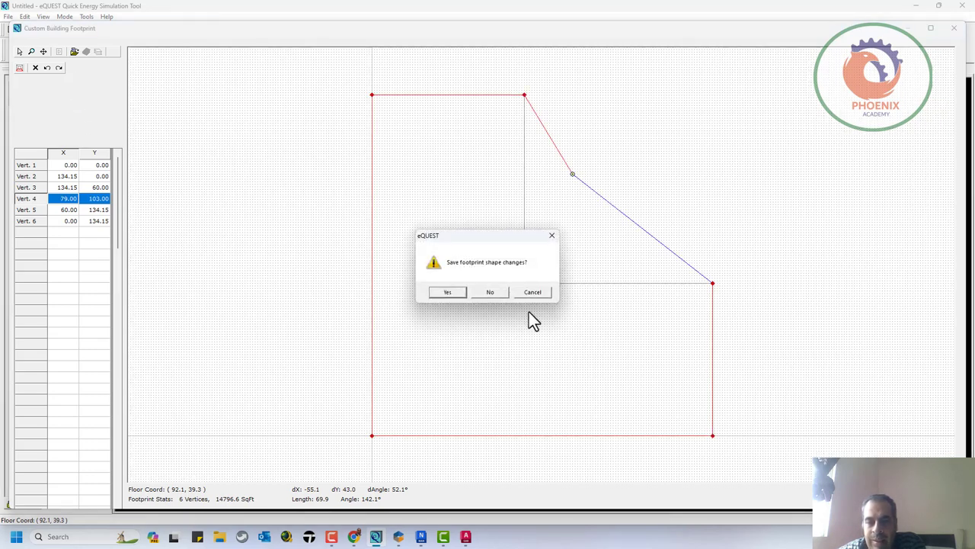
- Discard the footprint changes and keep the L-shaped footprint in the wizard
left_click(503, 289)
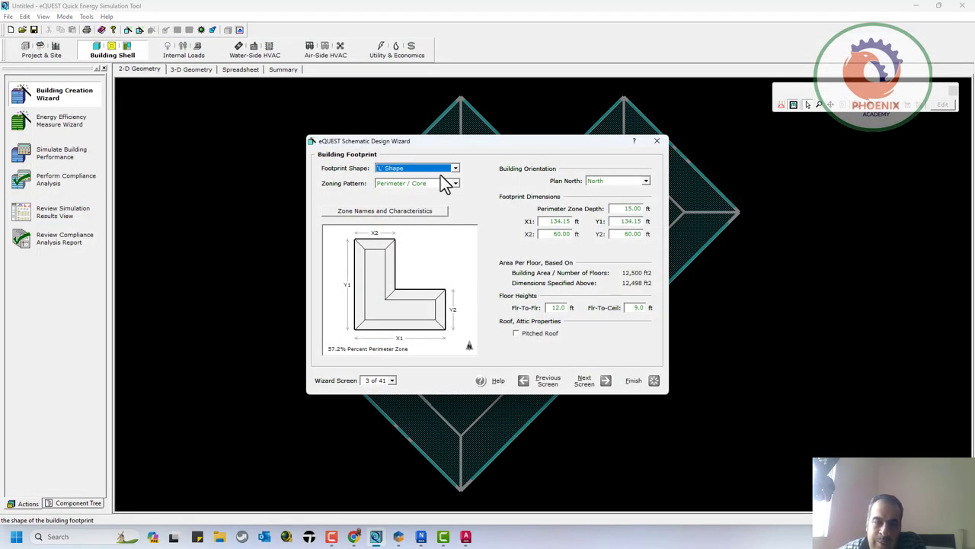
left_click(428, 168)
left_click(428, 168)
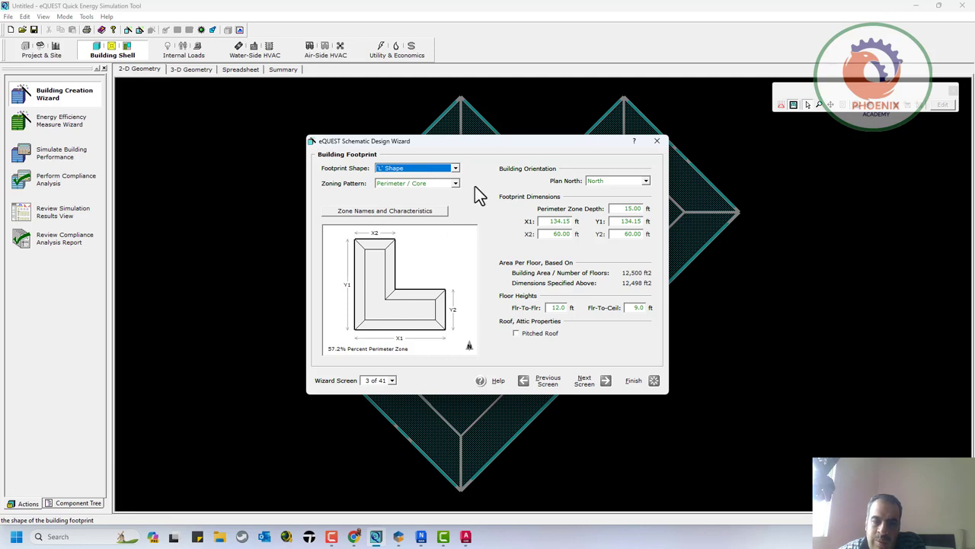
- Set Plan North to West North West and finish the wizard to generate the building
left_click(646, 181)
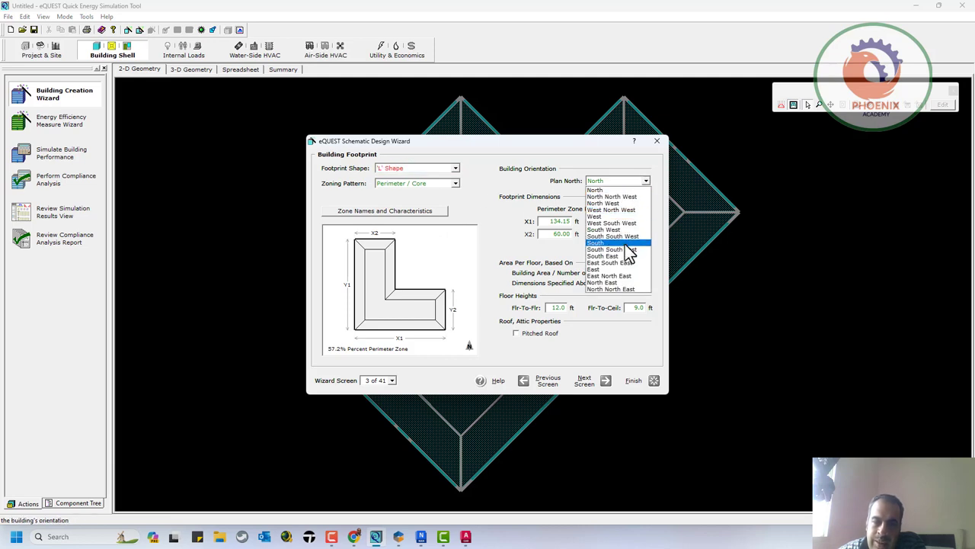
left_click(624, 243)
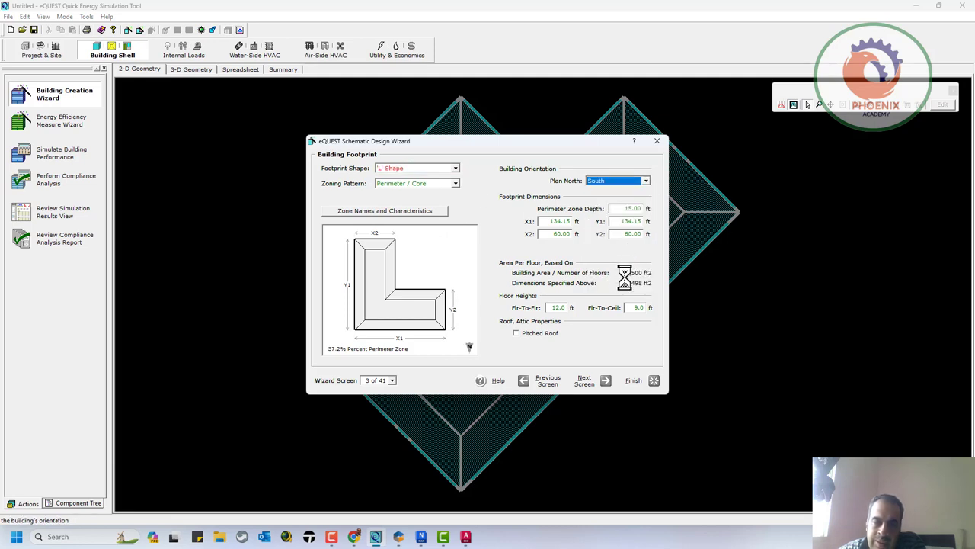
left_click(616, 184)
left_click(613, 209)
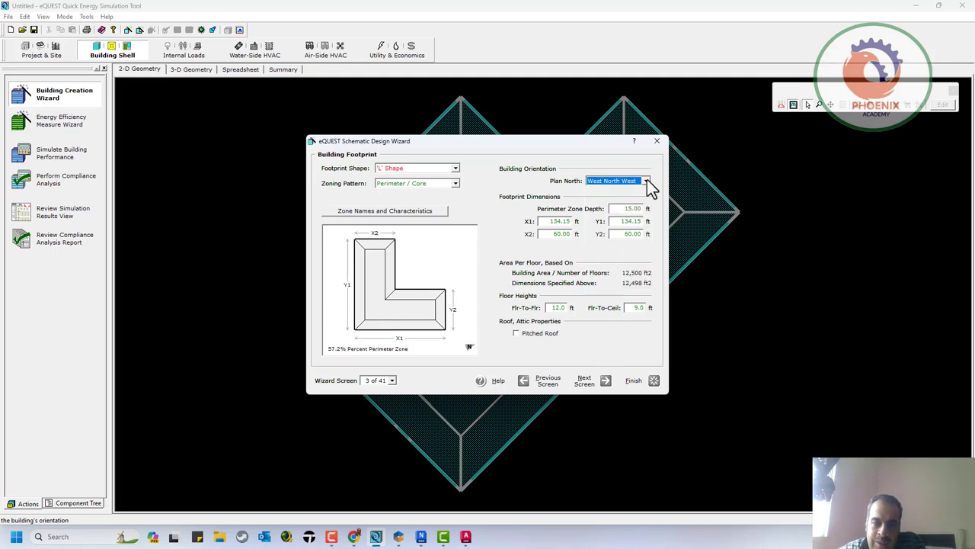
left_click(637, 377)
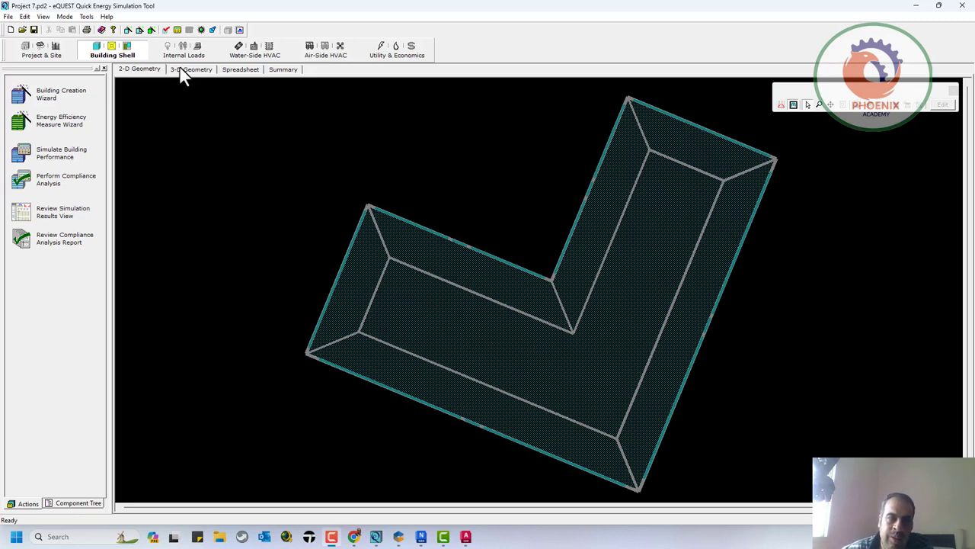
- Show the building in 3-D, check the exterior wall colour, and select a long exterior wall
left_click(186, 70)
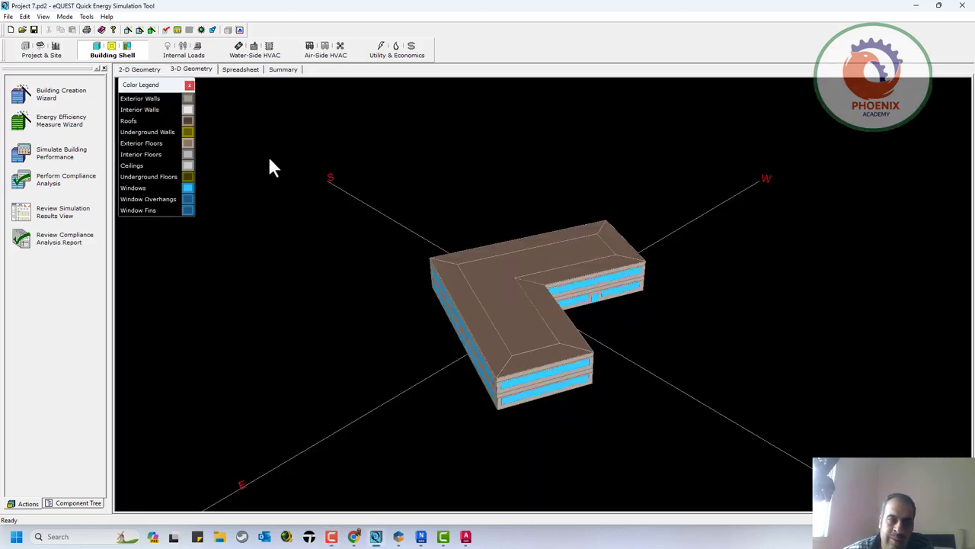
left_click(153, 95)
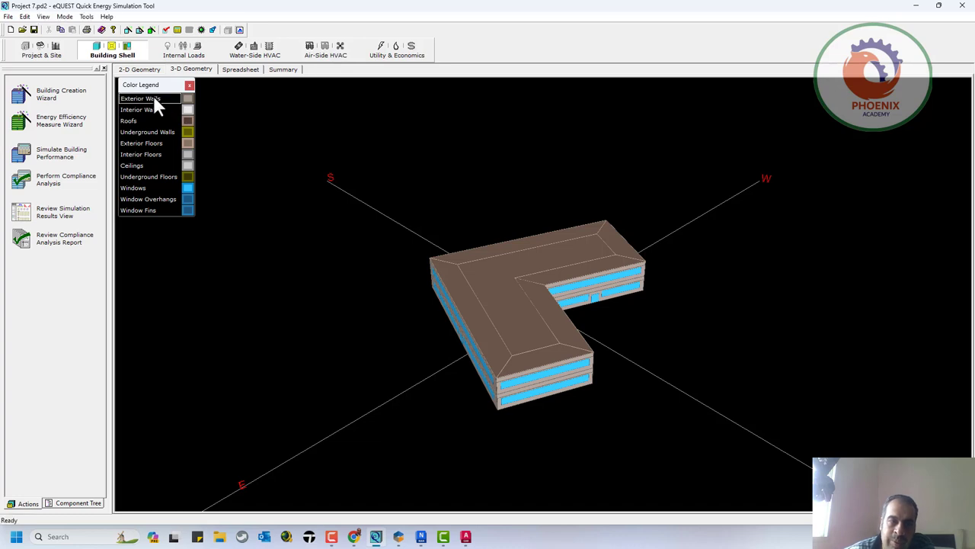
right_click(524, 325)
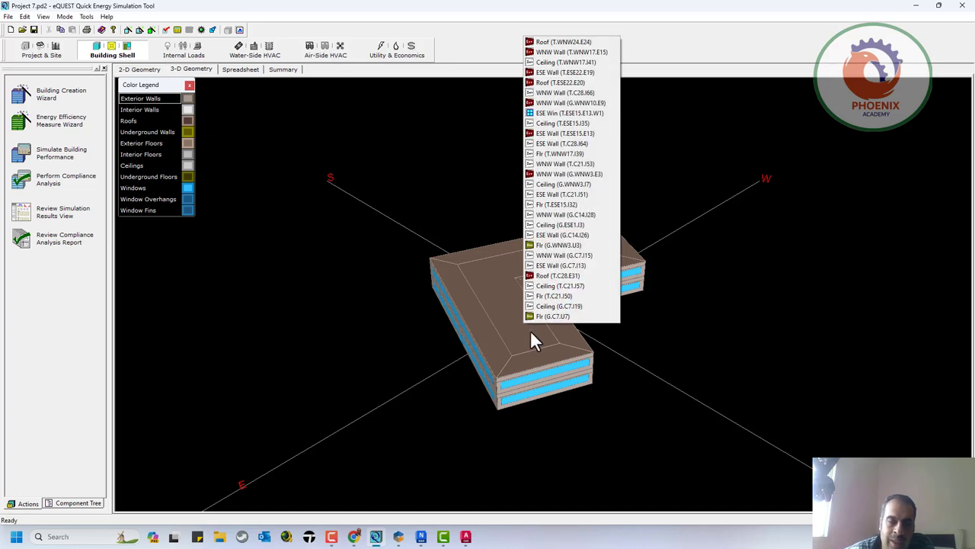
left_click(572, 134)
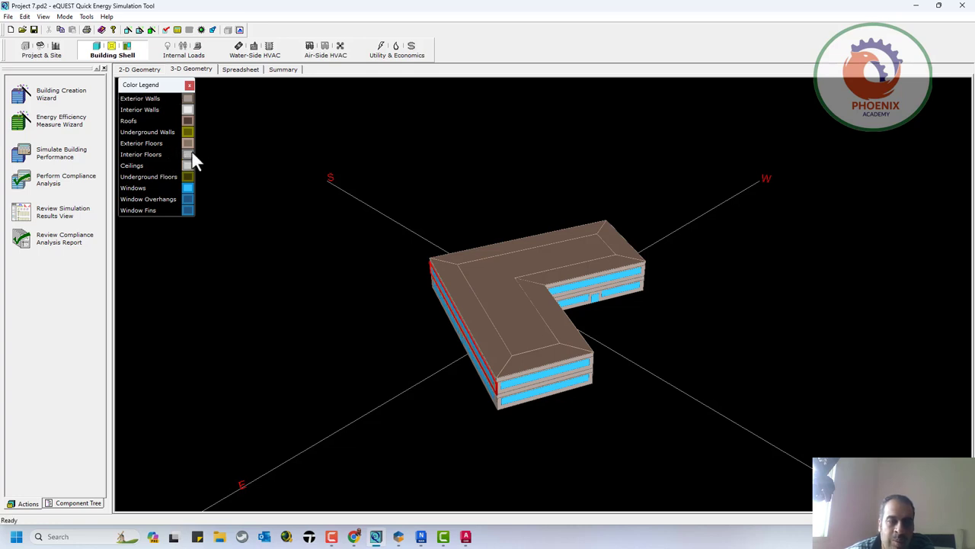
- Select the roof surface near the inner wing, then list the surfaces at another spot
right_click(599, 283)
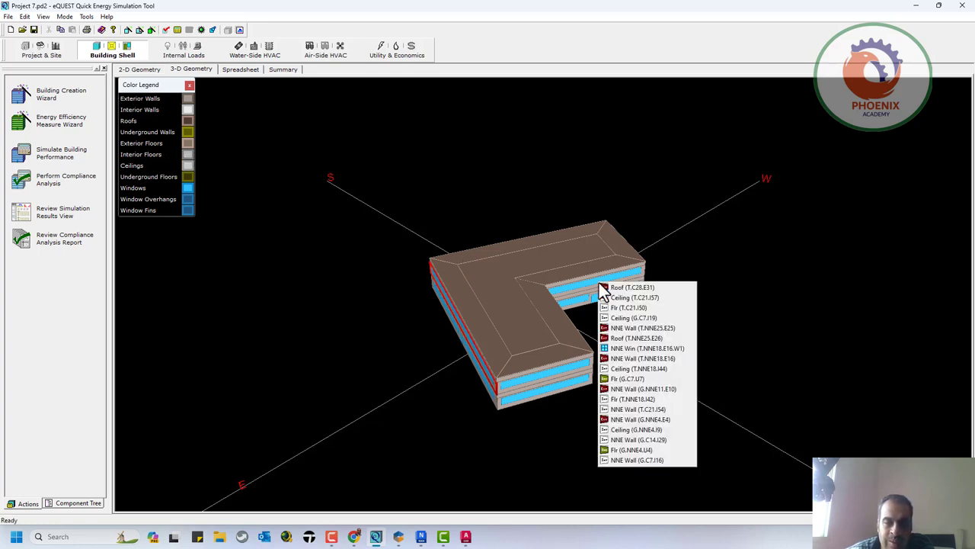
left_click(642, 289)
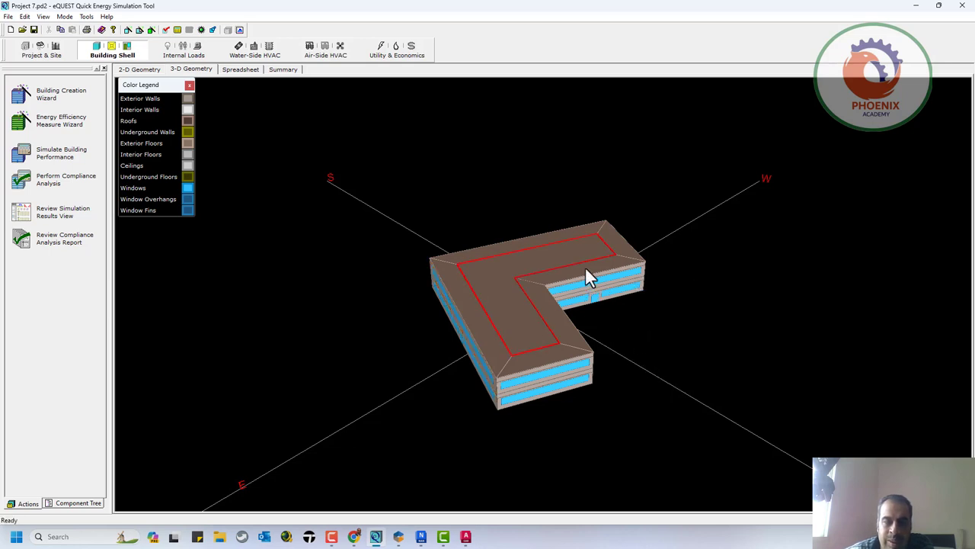
right_click(561, 259)
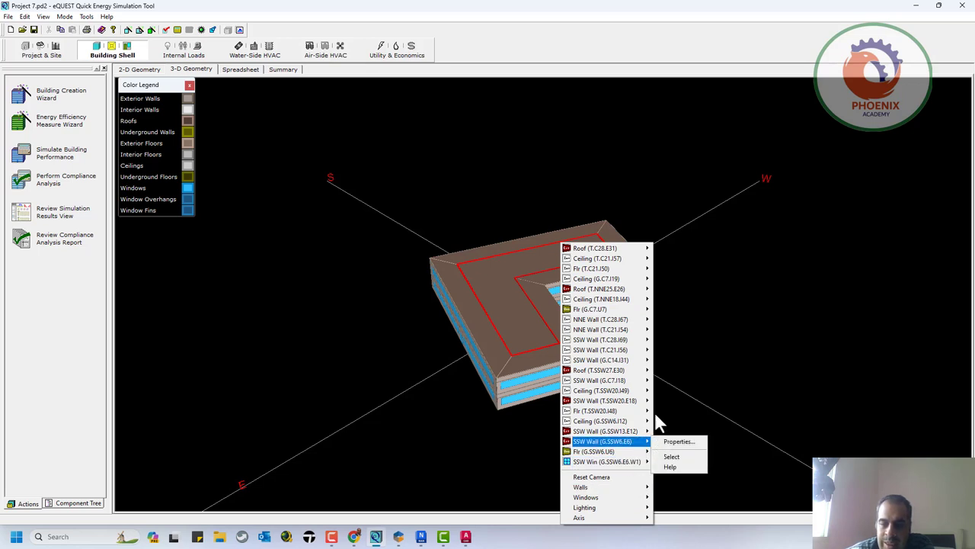
mouse_move(602, 320)
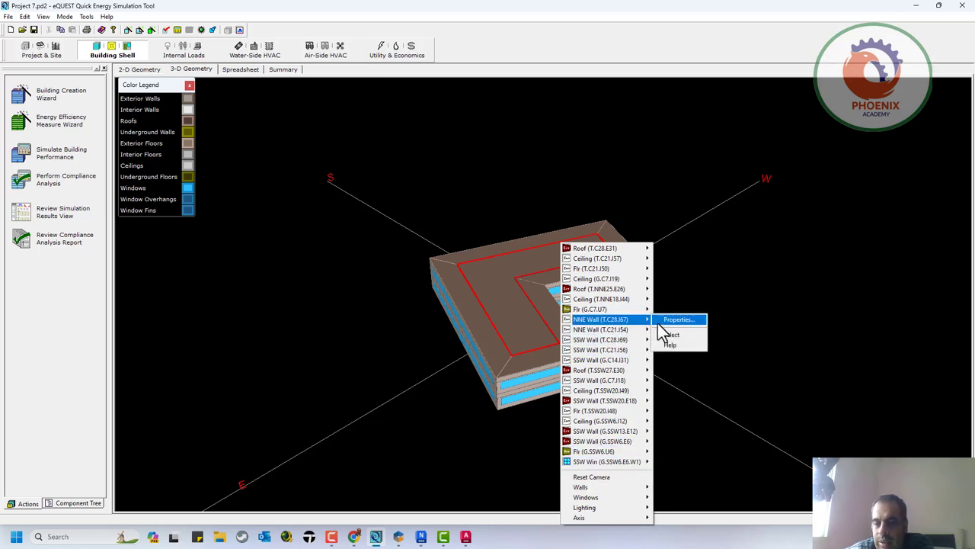
- Review NNE Wall (T.C28.I67) surface properties, switch to Ceiling (T.WNW19.I47), then close the dialog
left_click(661, 321)
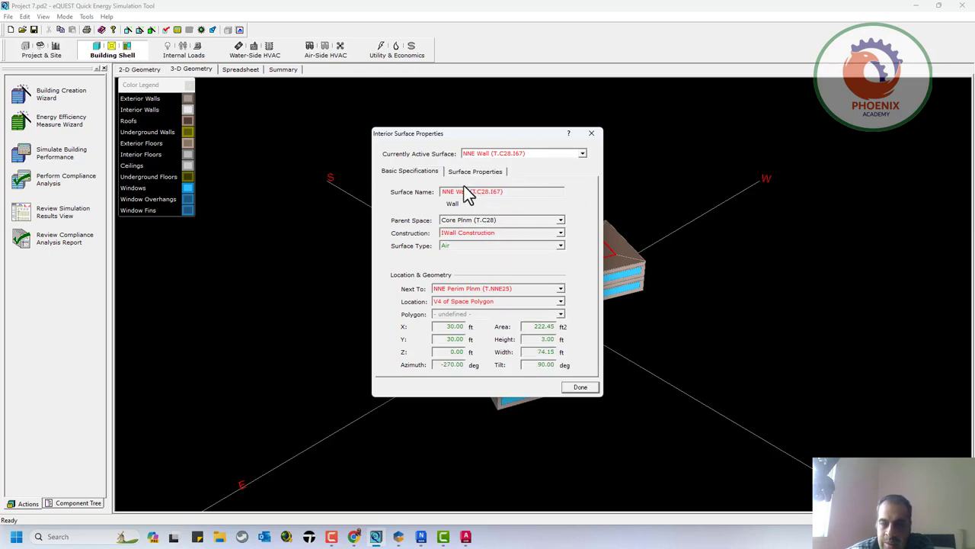
left_click(450, 172)
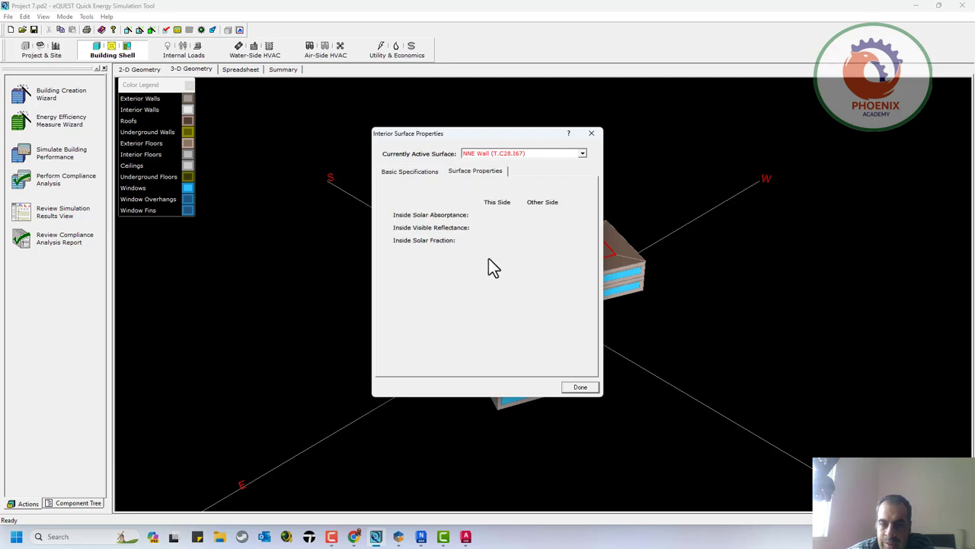
left_click(555, 155)
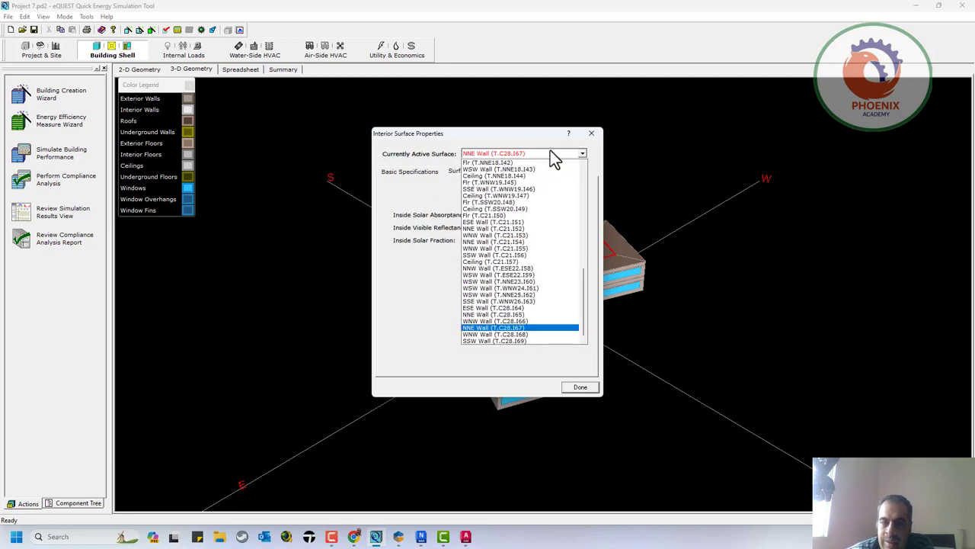
left_click(535, 193)
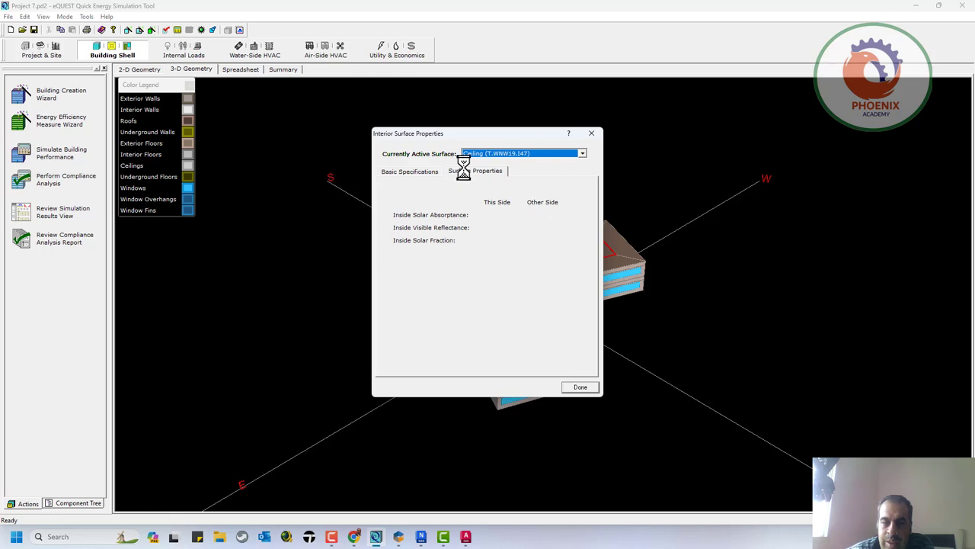
left_click(591, 391)
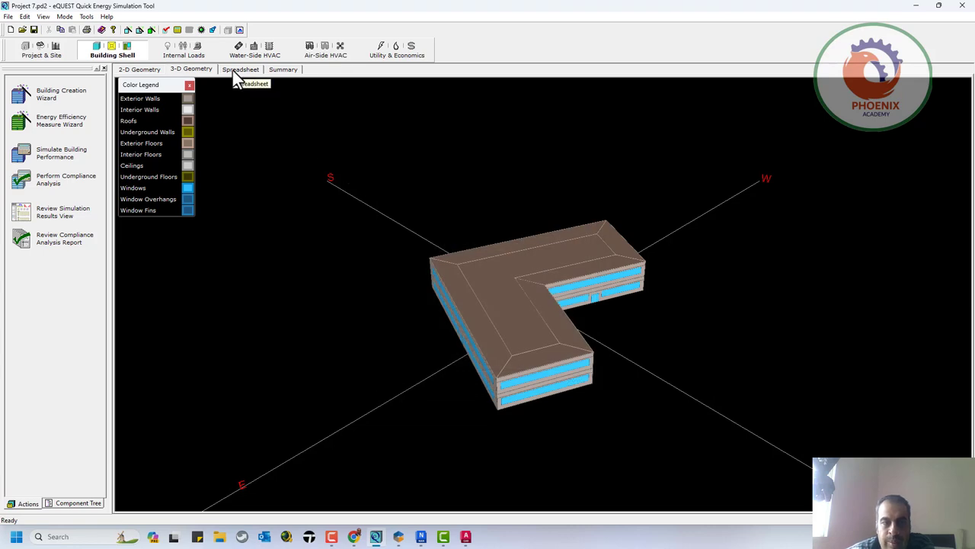
- Show the interior wall spreadsheet, glance at its Summary report, and scroll through the wall rows
left_click(236, 72)
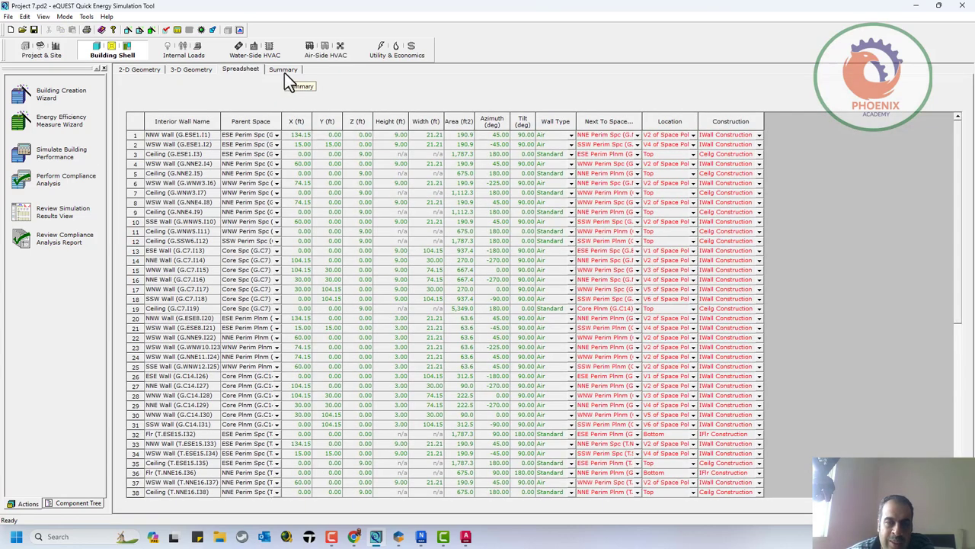
left_click(283, 71)
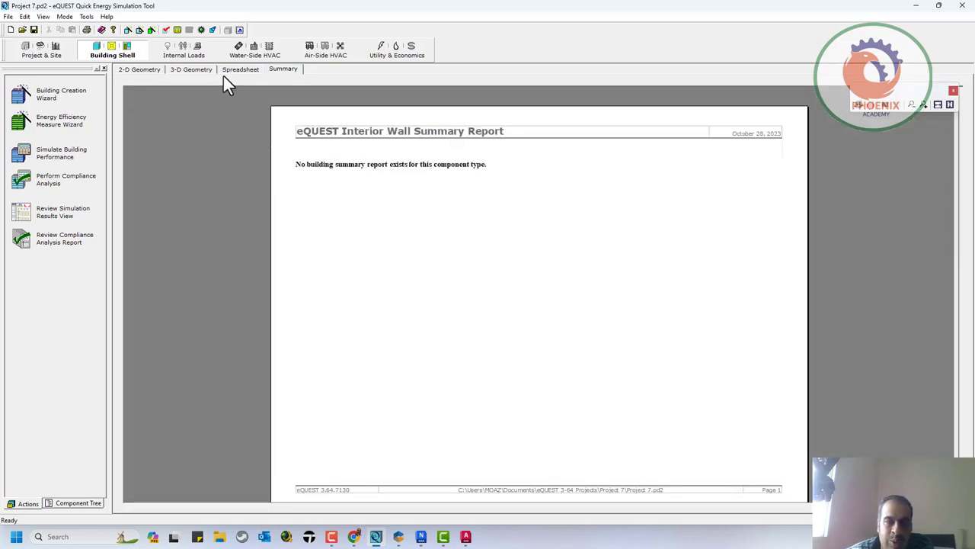
left_click(232, 72)
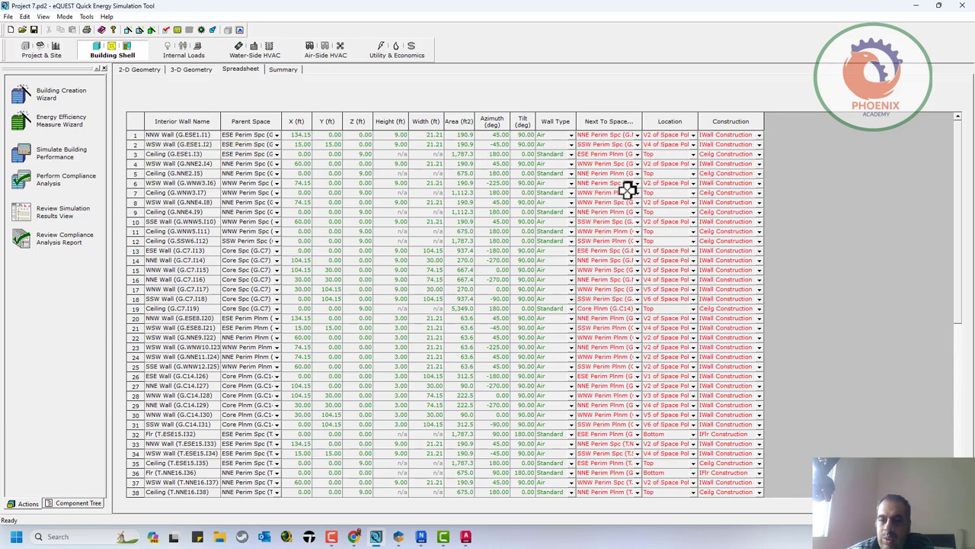
scroll(587, 385, "down", 3)
scroll(591, 389, "down", 4)
scroll(589, 390, "down", 3)
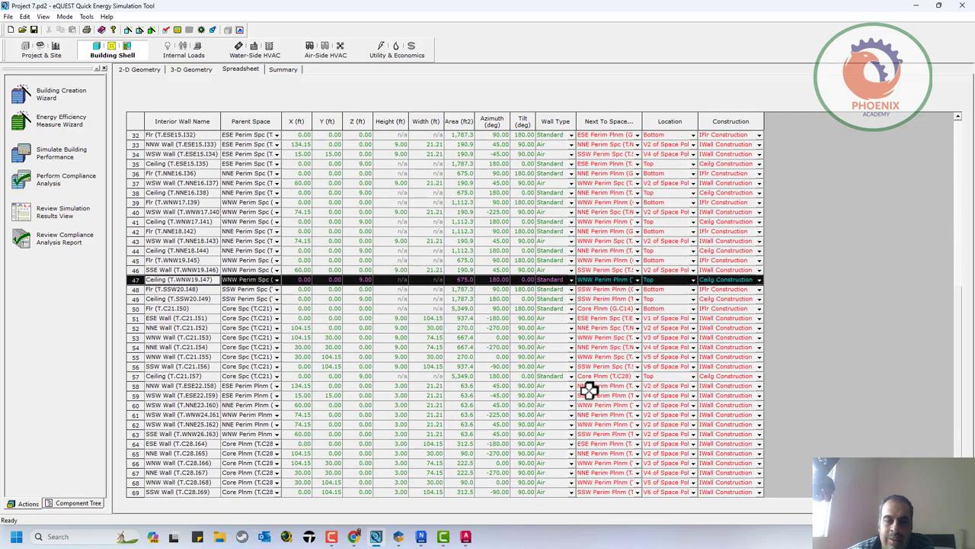